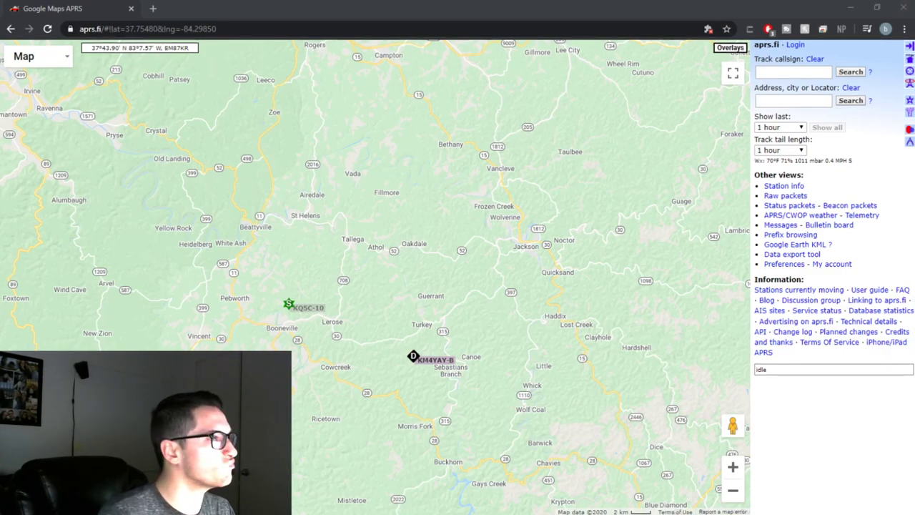
Switch to the PuTTY session for 192.168.1.119 and log in to the Raspberry Pi as pi with the account password
{"action": "key", "text": "alt+Tab"}
{"action": "double_click", "coordinate": [507, 76]}
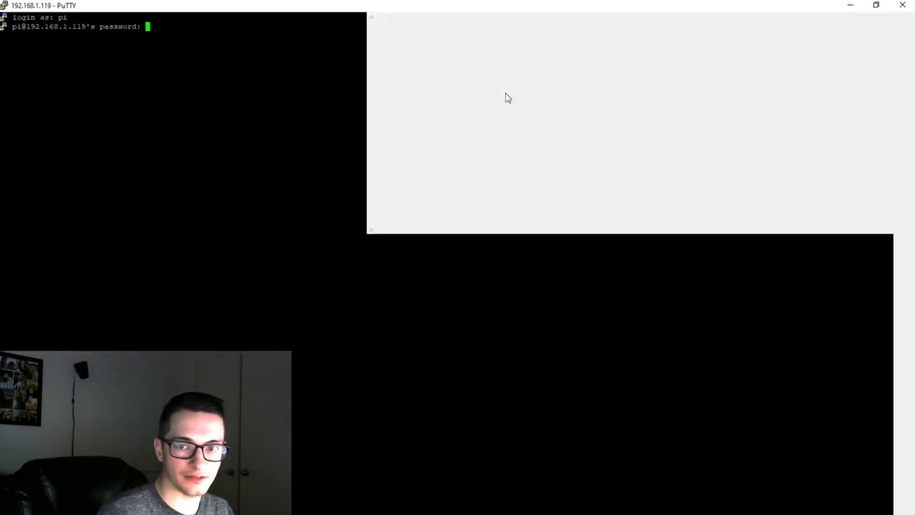
{"action": "double_click", "coordinate": [492, 11]}
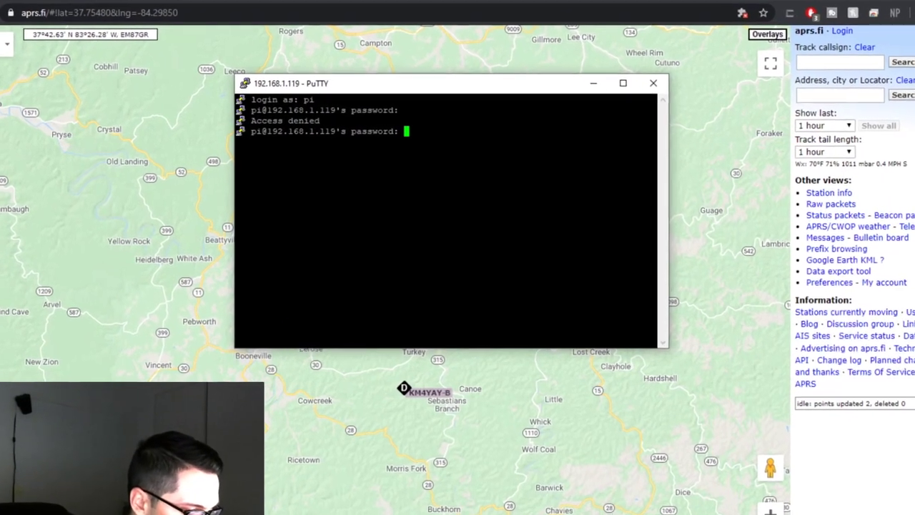
{"action": "key", "text": "Return"}
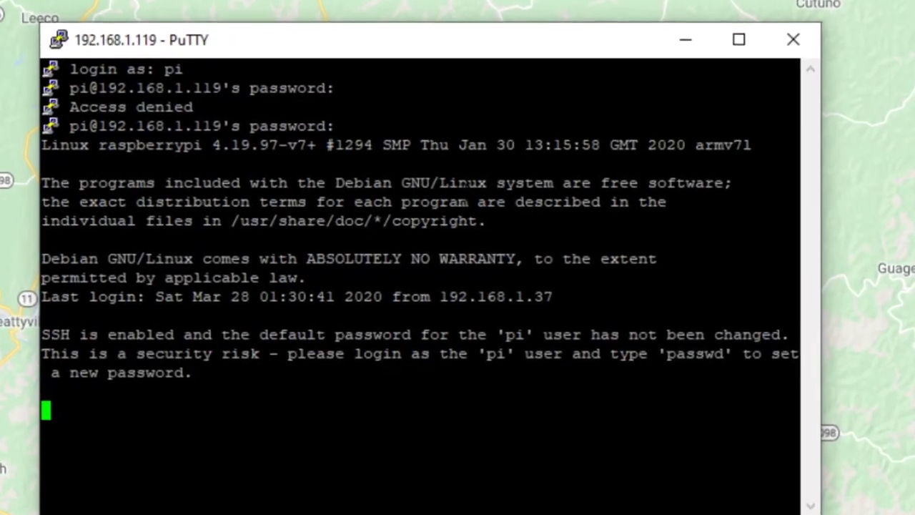
Change to the direwolf directory and run the earlier command starting with rtl_fm -f 144.39M - | direwolf -c digi.conf -r 24000
{"action": "type", "text": "cd di"}
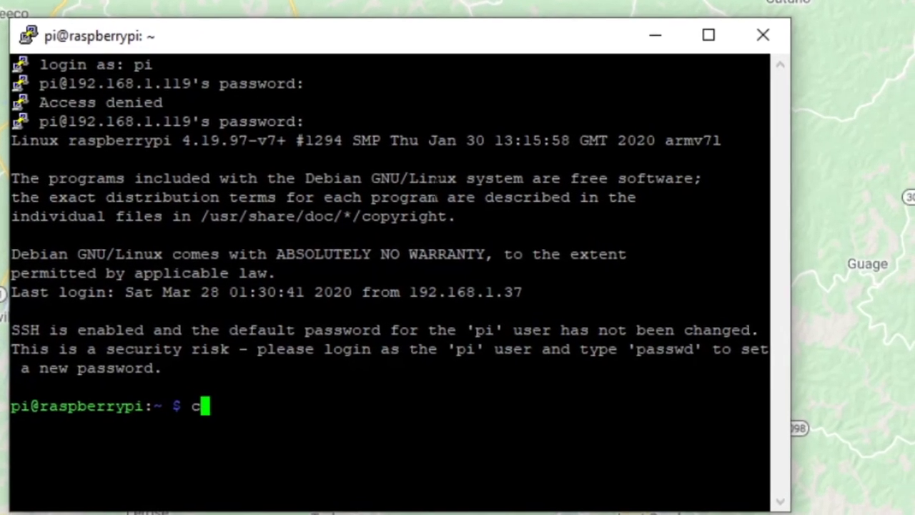
{"action": "type", "text": "rewolf"}
{"action": "key", "text": "Return"}
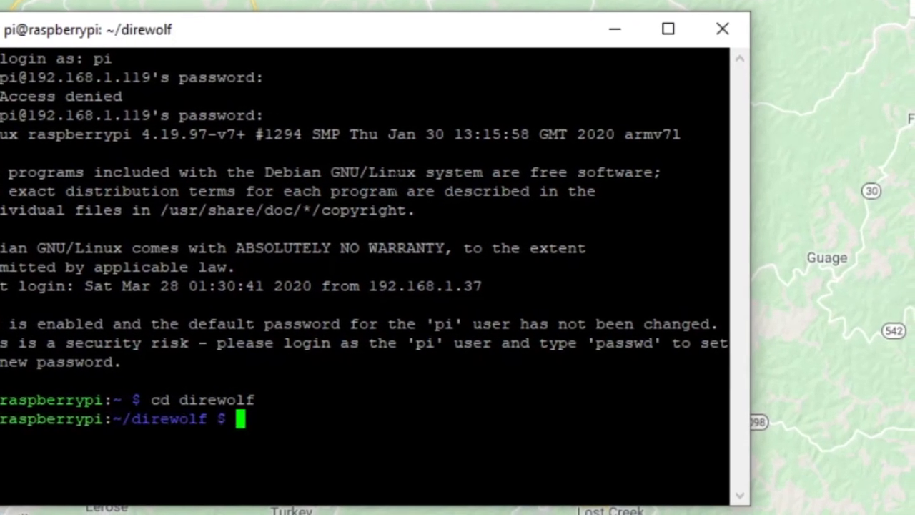
{"action": "key", "text": "Up"}
{"action": "key", "text": "Up"}
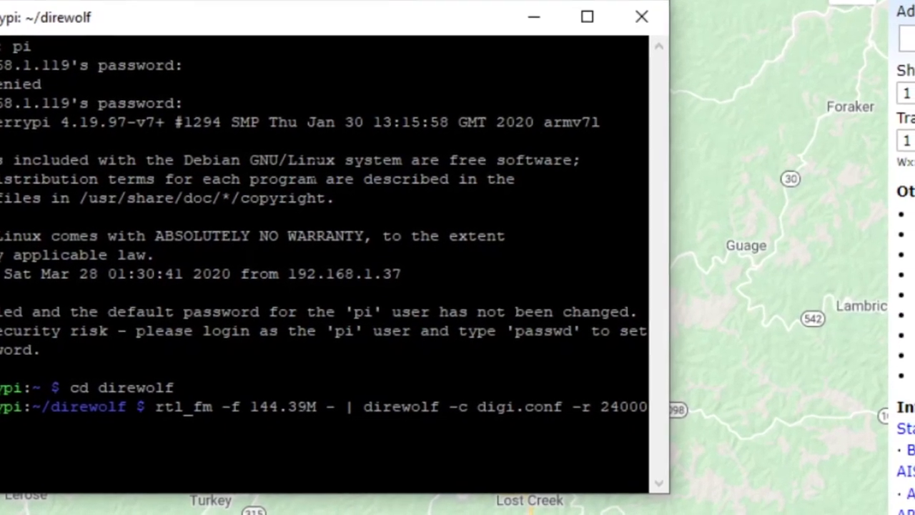
{"action": "key", "text": "Return"}
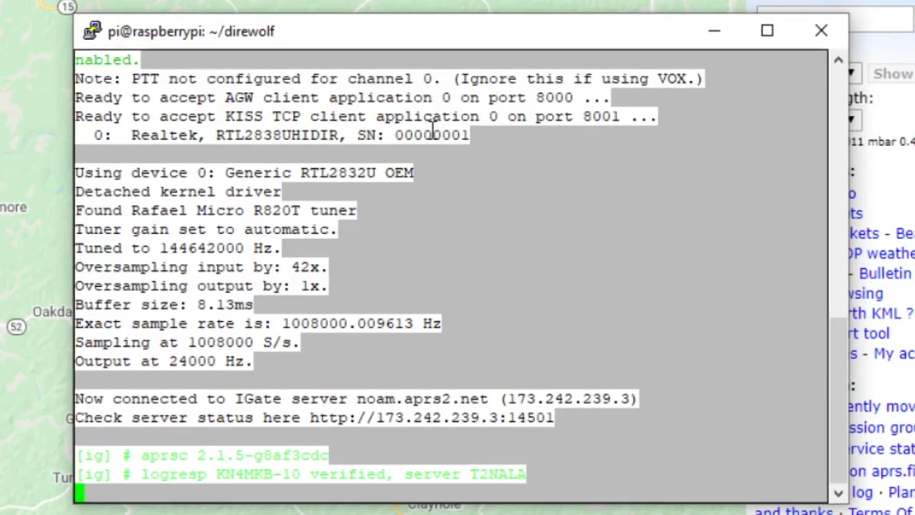
Switch to the aprs.fi map in the browser and search for the tracked callsign KN4MKB
{"action": "left_click", "coordinate": [861, 98]}
{"action": "left_click", "coordinate": [823, 16]}
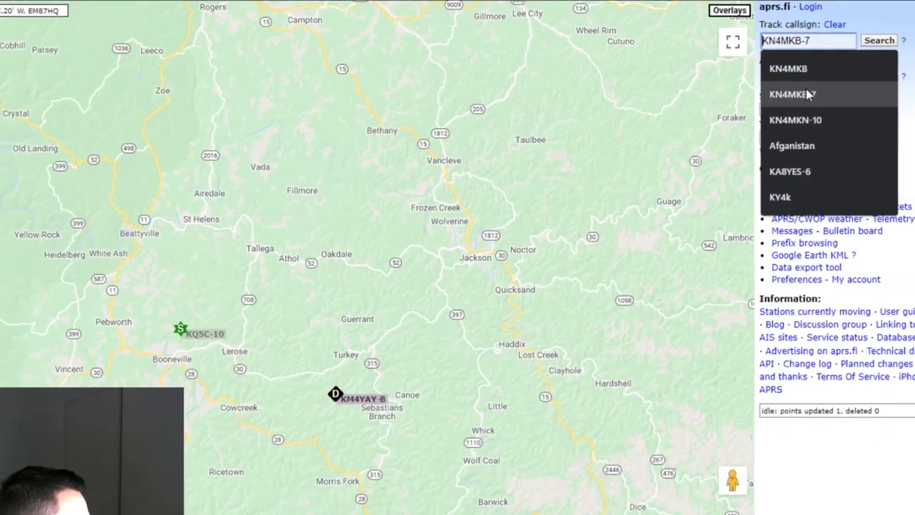
{"action": "left_click", "coordinate": [904, 5]}
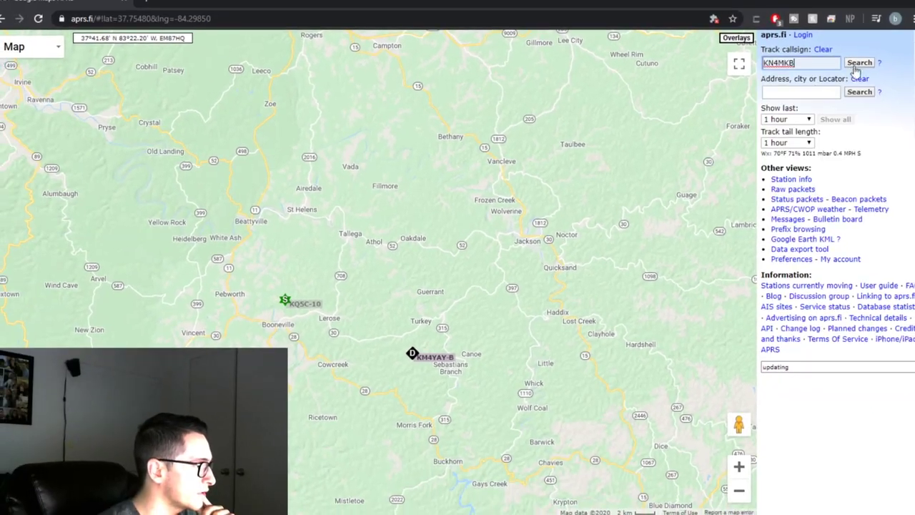
{"action": "left_click", "coordinate": [856, 64]}
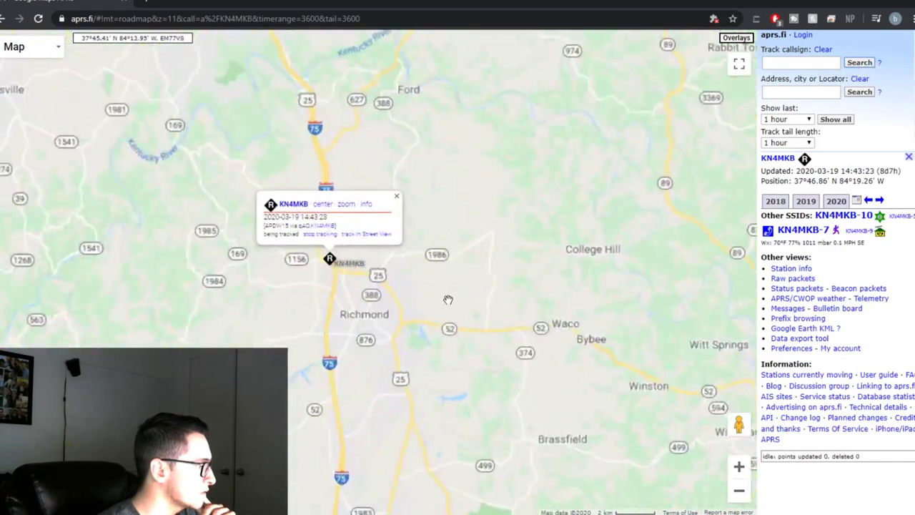
{"action": "scroll", "coordinate": [448, 298], "scroll_direction": "up", "scroll_amount": 1}
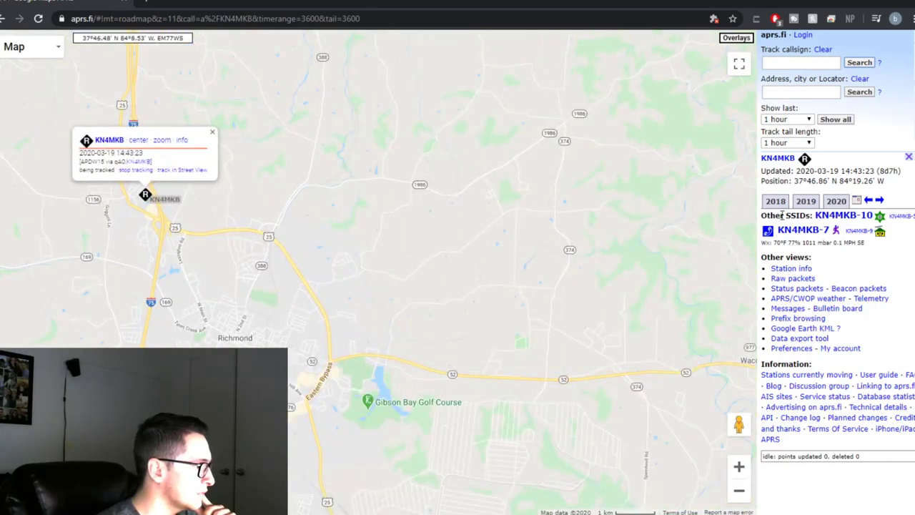
{"action": "left_click", "coordinate": [843, 215]}
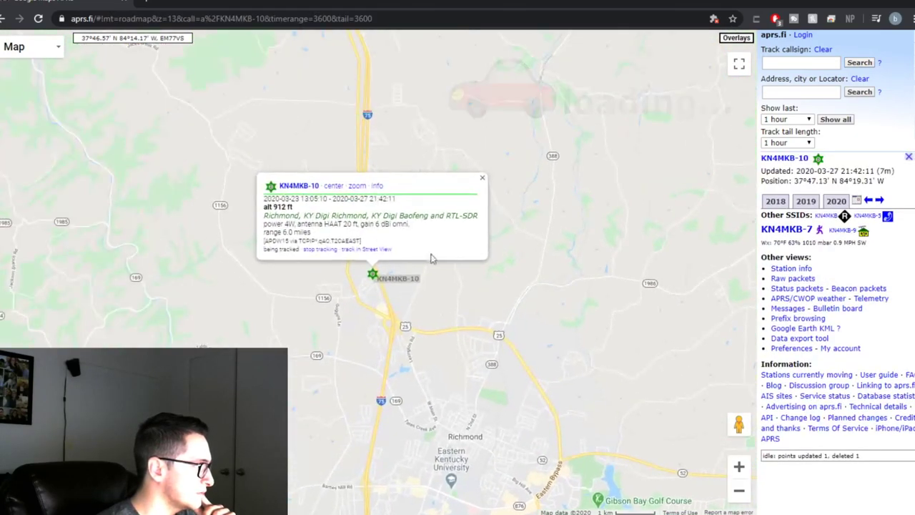
{"action": "left_click", "coordinate": [482, 177]}
{"action": "left_click", "coordinate": [373, 279]}
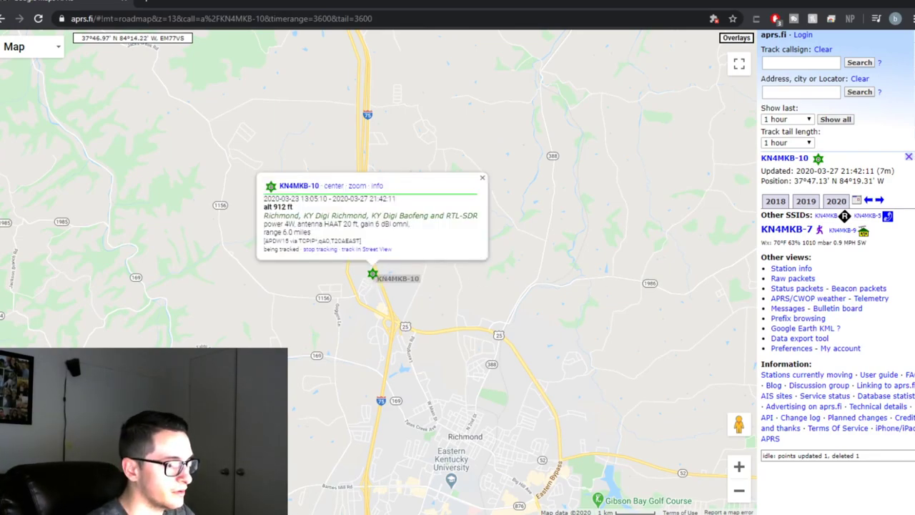
{"action": "key", "text": "alt+Tab"}
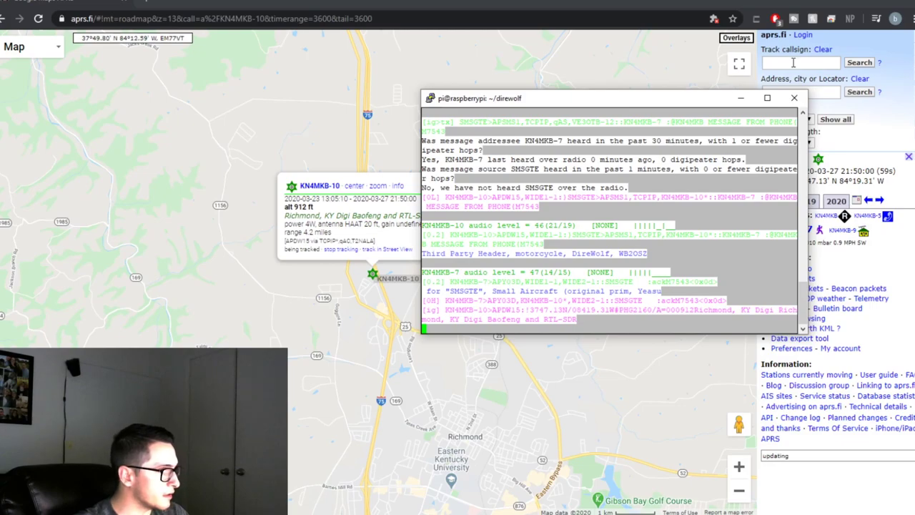
Return to the browser and load the aprs.fi start page afresh
{"action": "left_click", "coordinate": [412, 18]}
{"action": "type", "text": "aprs.fi"}
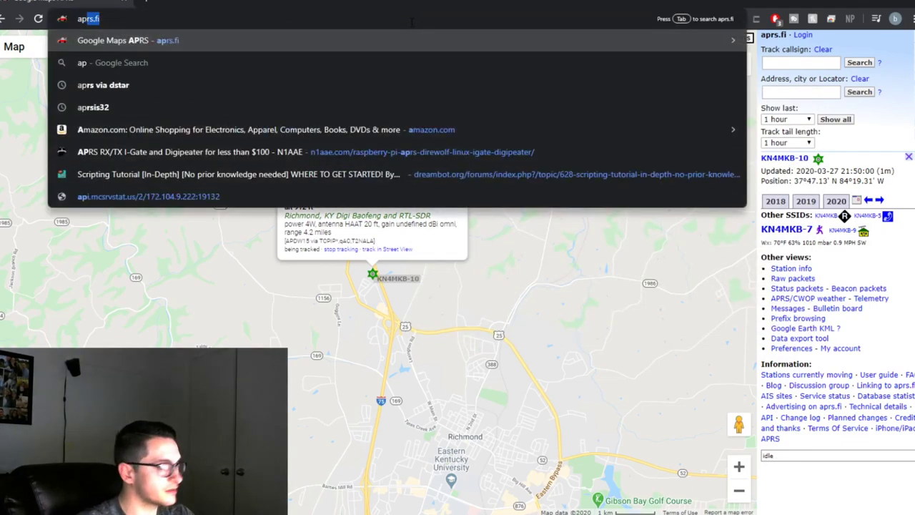
{"action": "key", "text": "Return"}
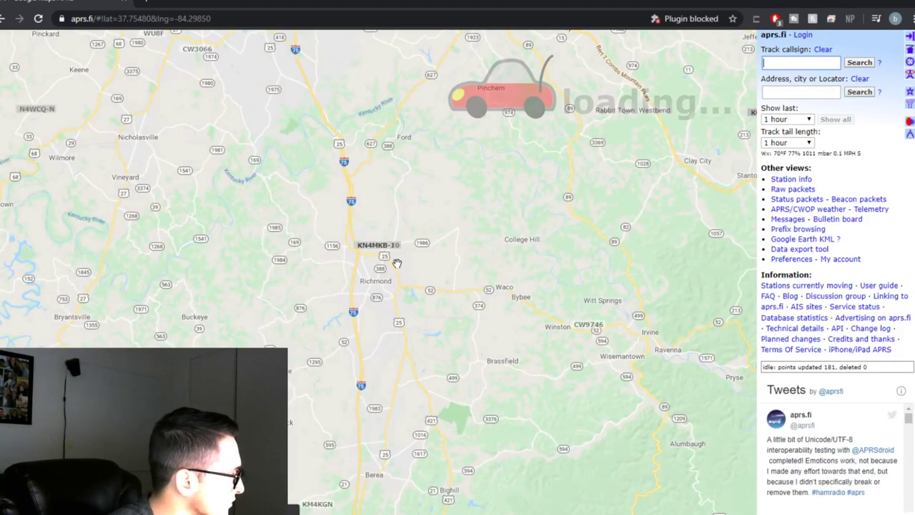
Locate the KN4MKB-7 station beside KN4MKB-10 north of Richmond and show its details on the map
{"action": "scroll", "coordinate": [376, 244], "scroll_direction": "up", "scroll_amount": 2}
{"action": "scroll", "coordinate": [312, 192], "scroll_direction": "up", "scroll_amount": 2}
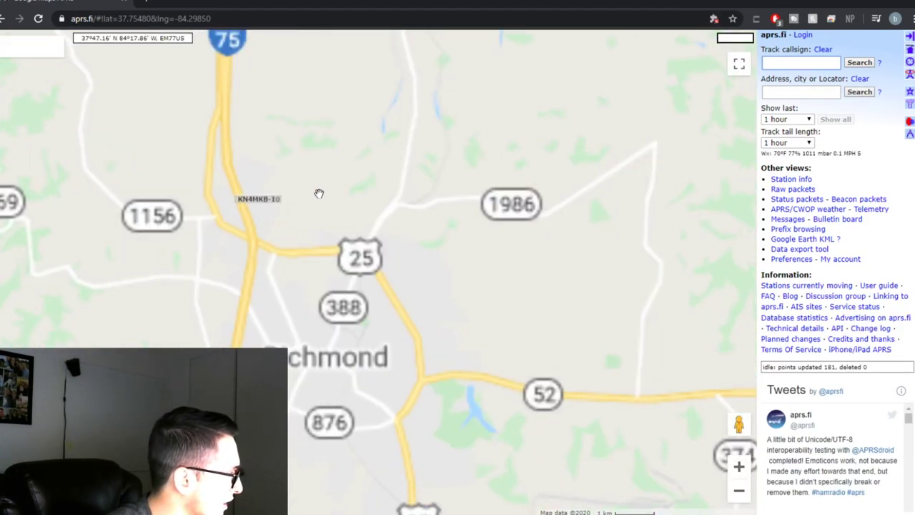
{"action": "scroll", "coordinate": [307, 279], "scroll_direction": "up", "scroll_amount": 2}
{"action": "scroll", "coordinate": [341, 201], "scroll_direction": "up", "scroll_amount": 2}
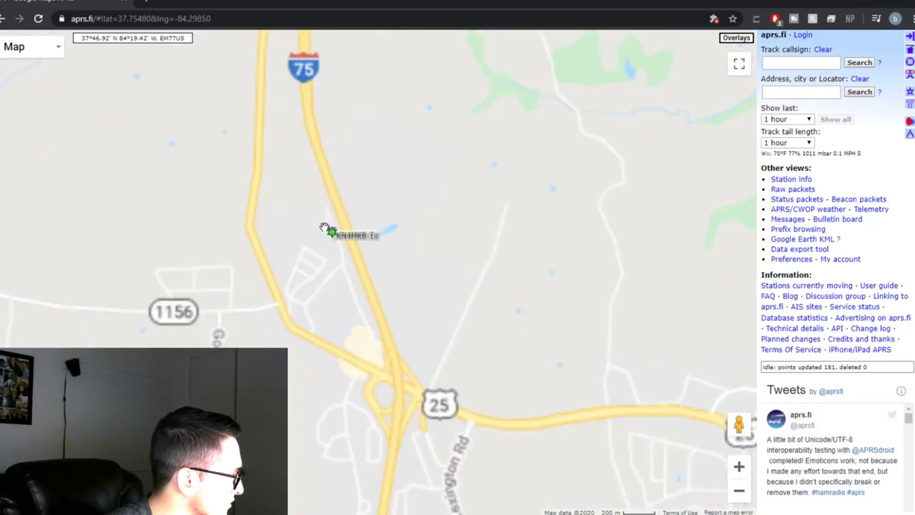
{"action": "scroll", "coordinate": [341, 201], "scroll_direction": "up", "scroll_amount": 2}
{"action": "mouse_move", "coordinate": [341, 201]}
{"action": "left_mouse_down"}
{"action": "mouse_move", "coordinate": [527, 127]}
{"action": "mouse_move", "coordinate": [570, 131]}
{"action": "mouse_move", "coordinate": [422, 199]}
{"action": "left_mouse_up"}
{"action": "left_click", "coordinate": [422, 222]}
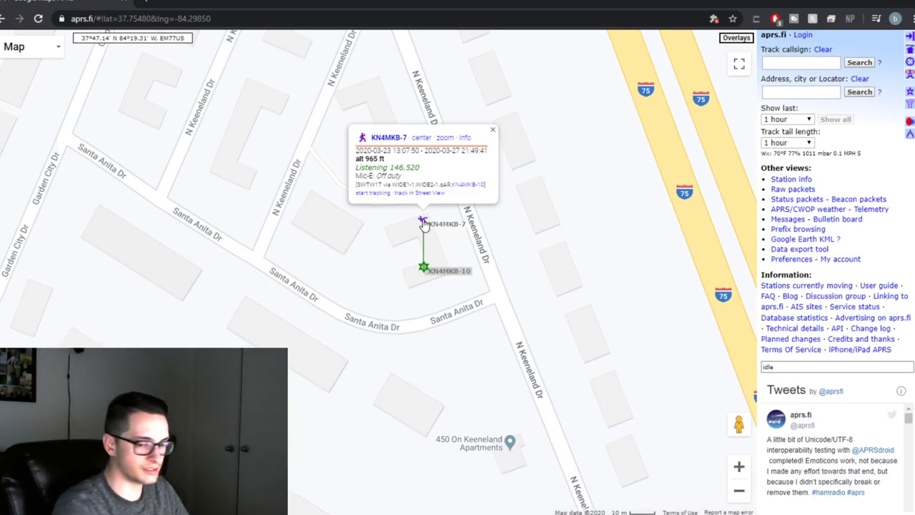
Show the KN4MKB-10 digipeater's details on the map and examine its full station info page
{"action": "left_click", "coordinate": [423, 268]}
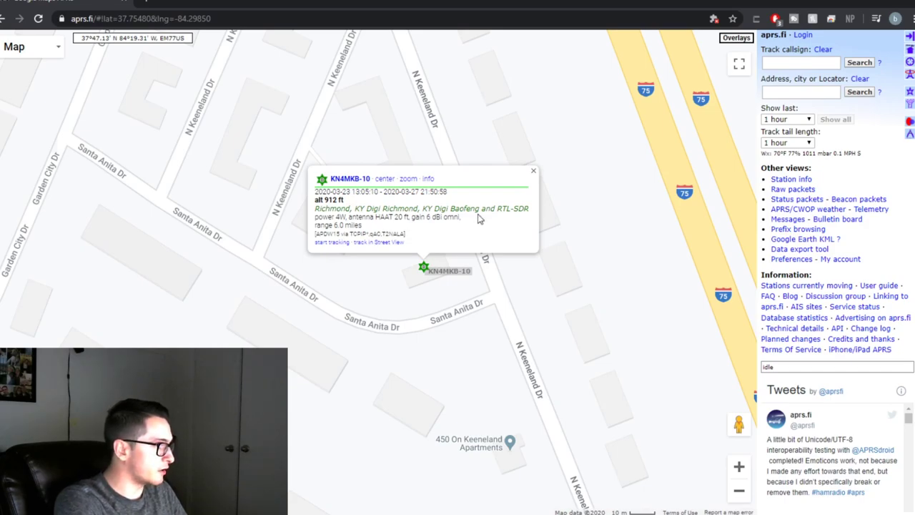
{"action": "left_click_drag", "start_coordinate": [479, 219], "coordinate": [510, 210]}
{"action": "left_click", "coordinate": [522, 214]}
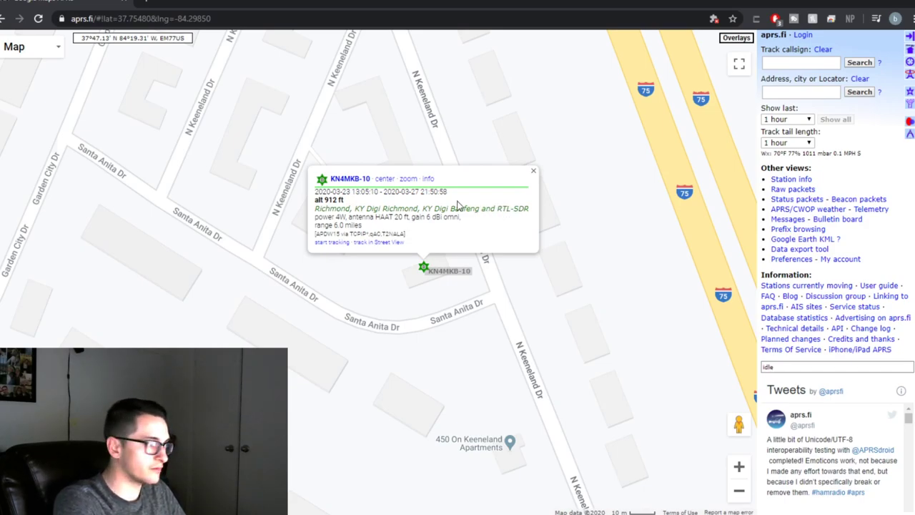
{"action": "left_click", "coordinate": [430, 180]}
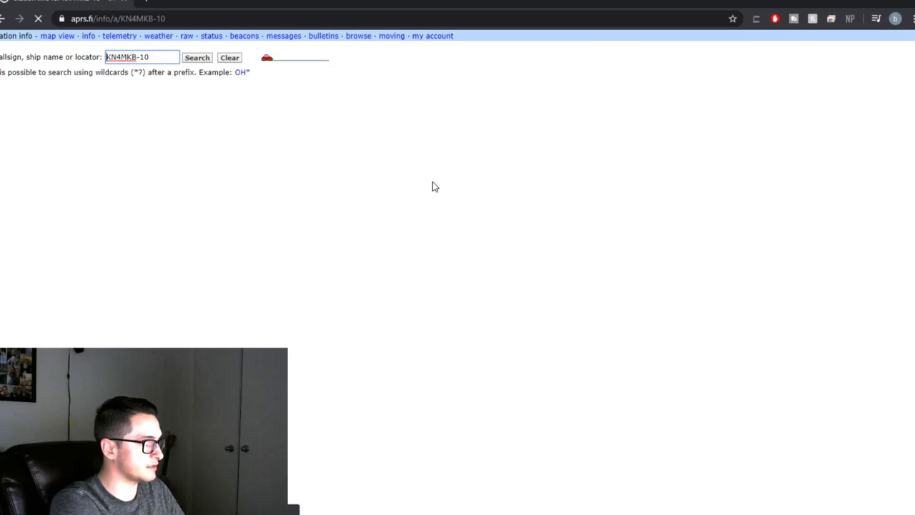
{"action": "scroll", "coordinate": [314, 275], "scroll_direction": "down", "scroll_amount": 2}
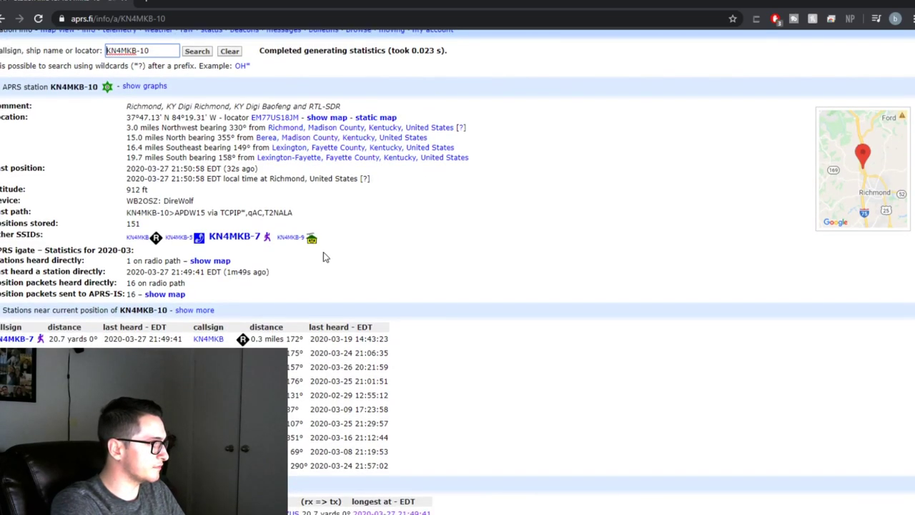